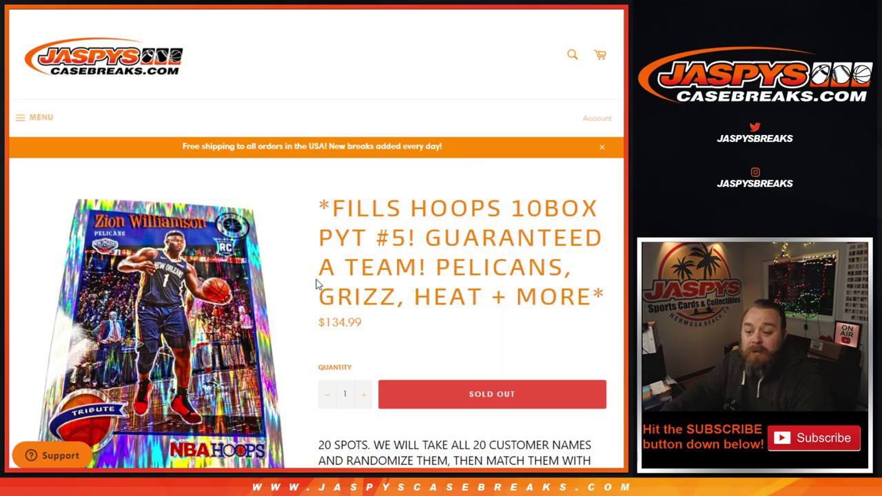
# Review the break's description and the full list of teams on the sold-out Hoops product page
pyautogui.scroll(-1, 319, 283)
pyautogui.scroll(-5, 319, 283)
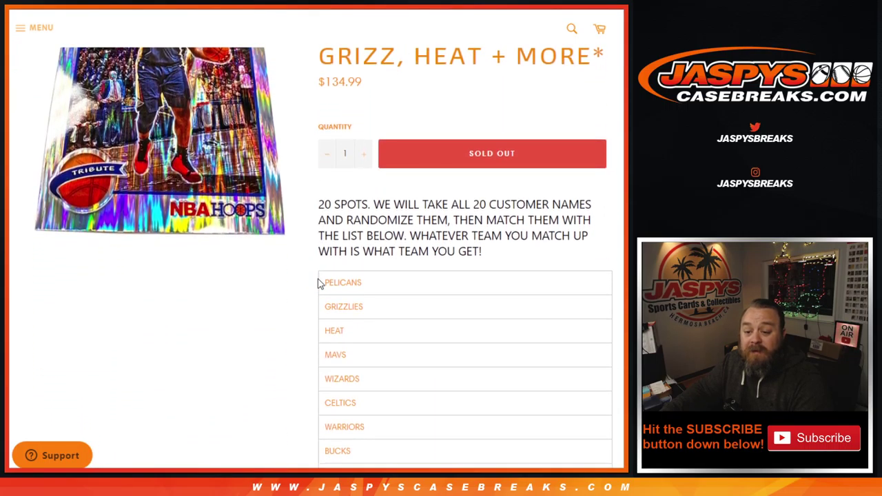
pyautogui.scroll(-1, 319, 282)
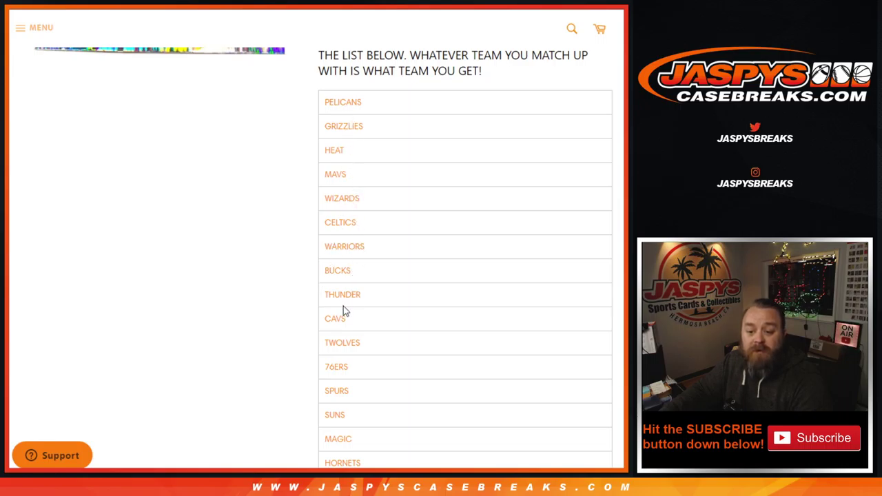
pyautogui.scroll(-1, 343, 314)
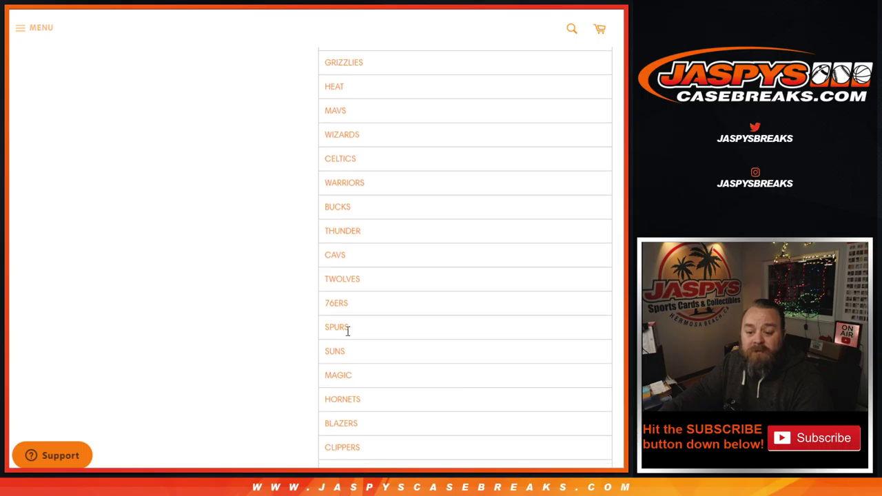
pyautogui.scroll(-1, 347, 331)
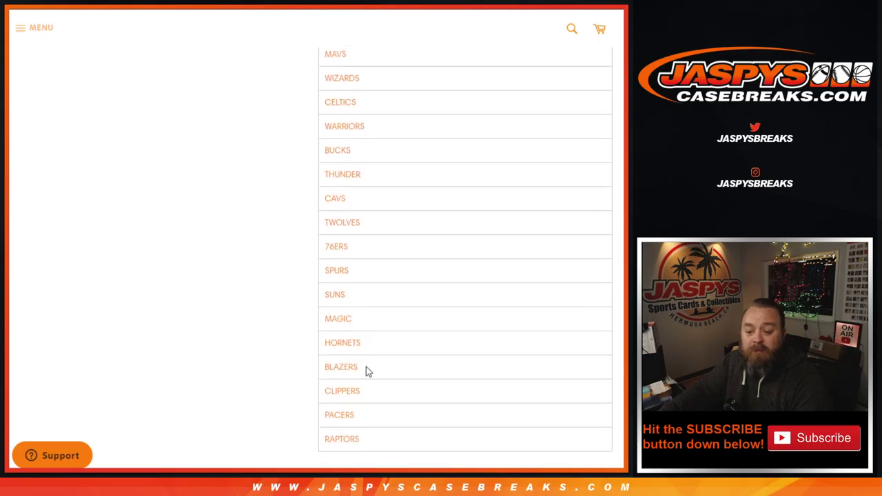
pyautogui.scroll(6, 358, 441)
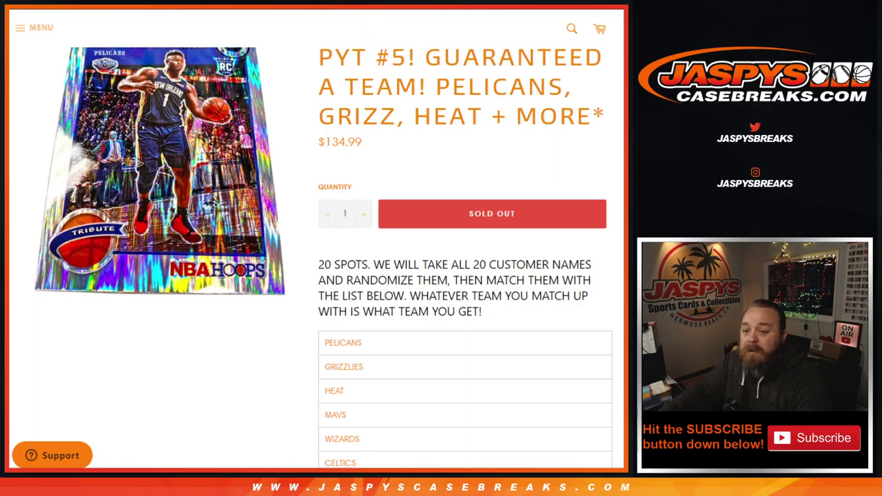
# Switch to the List Randomizer and append an asterisk to the customer name directly above the first /CHRONIC409 entry in the lower block
pyautogui.hotkey('ctrl', 'Tab')
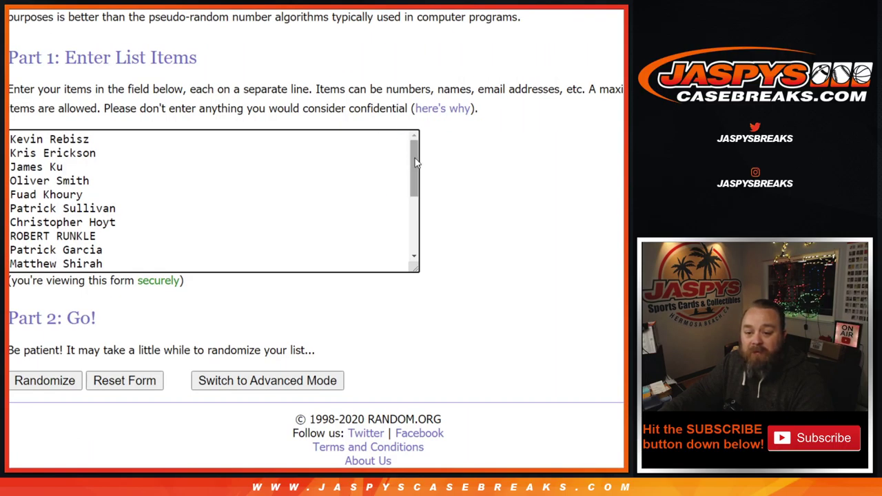
pyautogui.moveTo(416, 162); pyautogui.dragTo(411, 236)
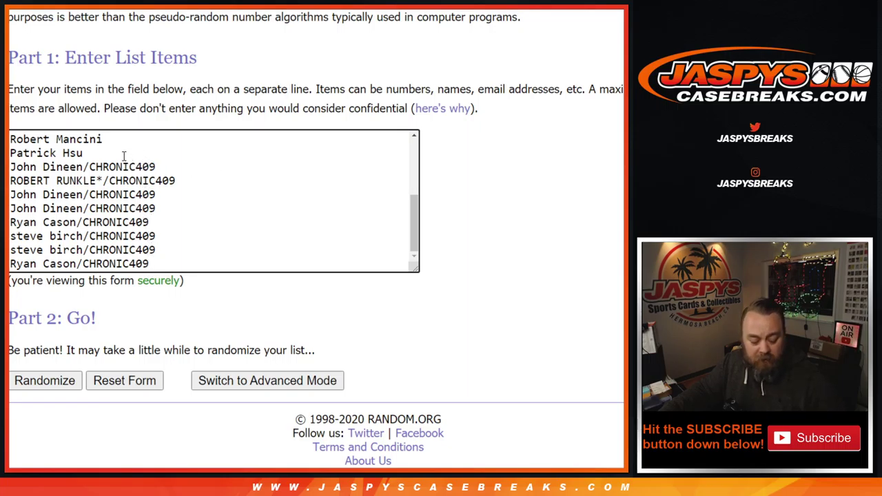
pyautogui.write('*')
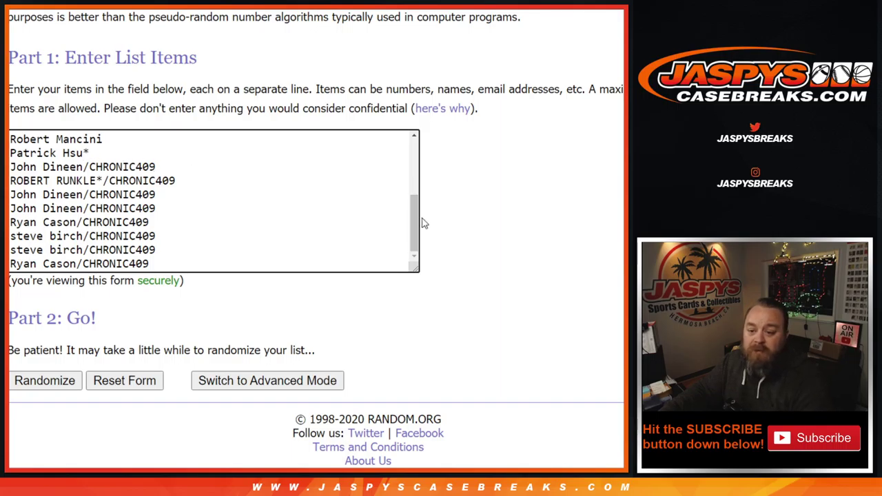
pyautogui.moveTo(416, 224); pyautogui.dragTo(424, 141)
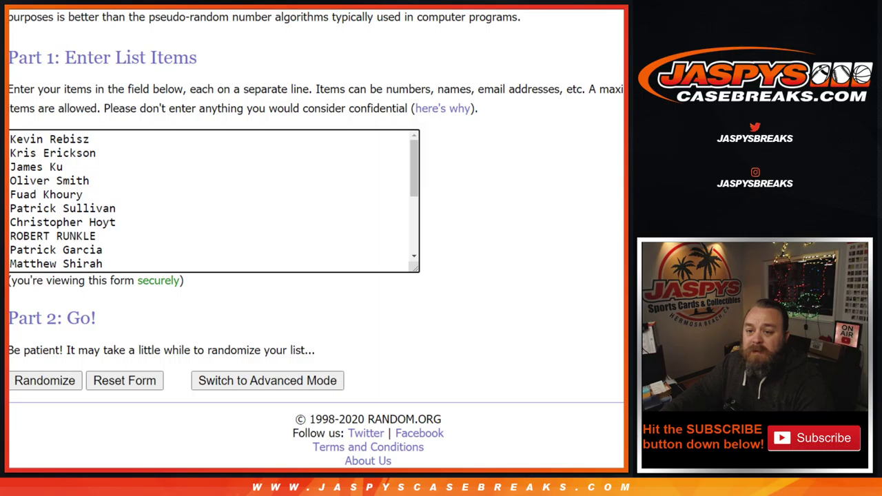
# Switch to the RANDOM.ORG Dice Roller and roll 2 virtual dice
pyautogui.hotkey('ctrl', 'Tab')
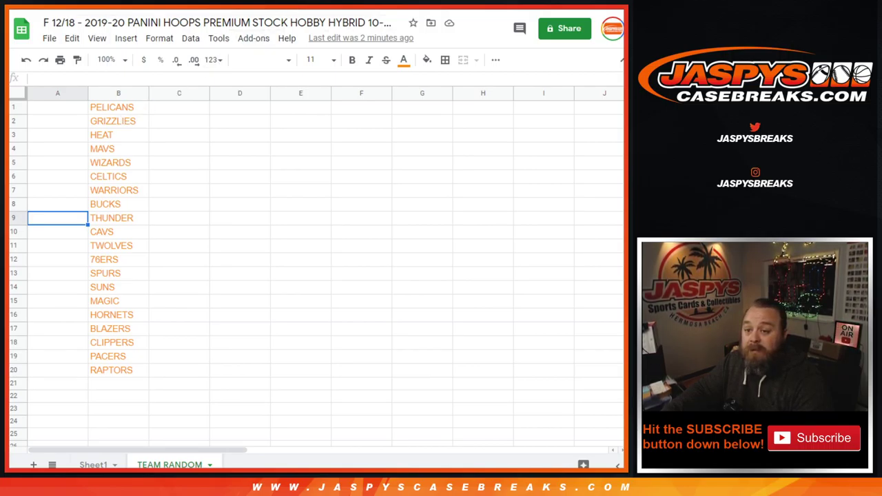
pyautogui.hotkey('ctrl', 'Tab')
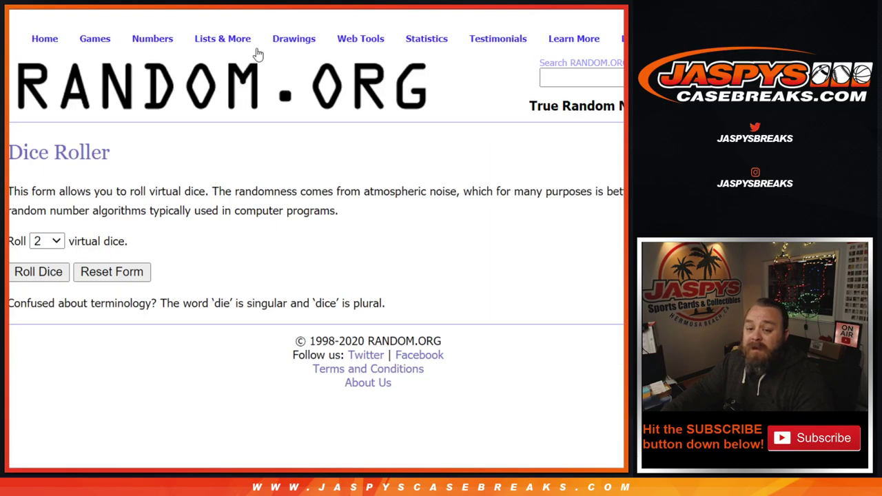
pyautogui.click(38, 271)
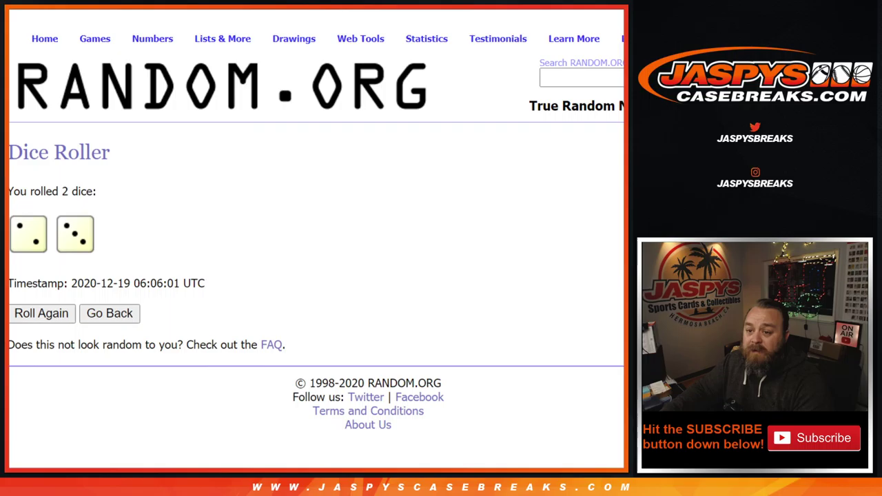
# Randomize the list of customer names five times in the List Randomizer
pyautogui.hotkey('ctrl', 'Tab')
pyautogui.click(38, 381)
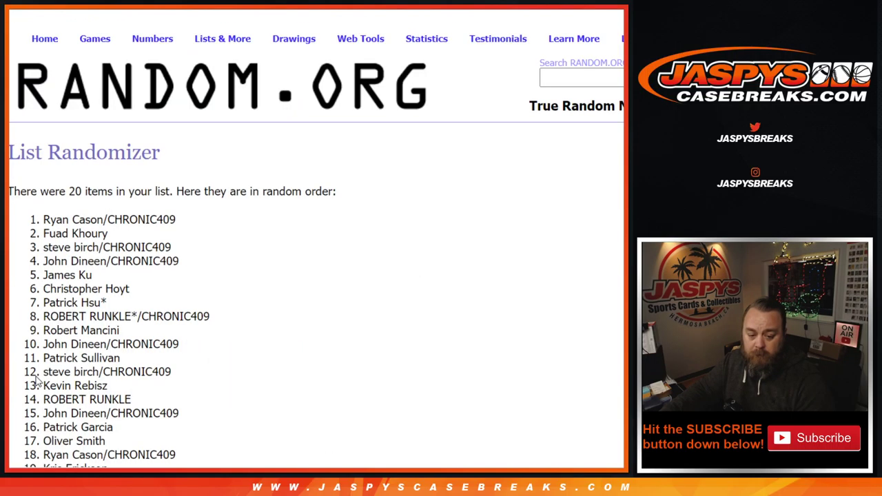
pyautogui.scroll(-3, 33, 376)
pyautogui.click(30, 362)
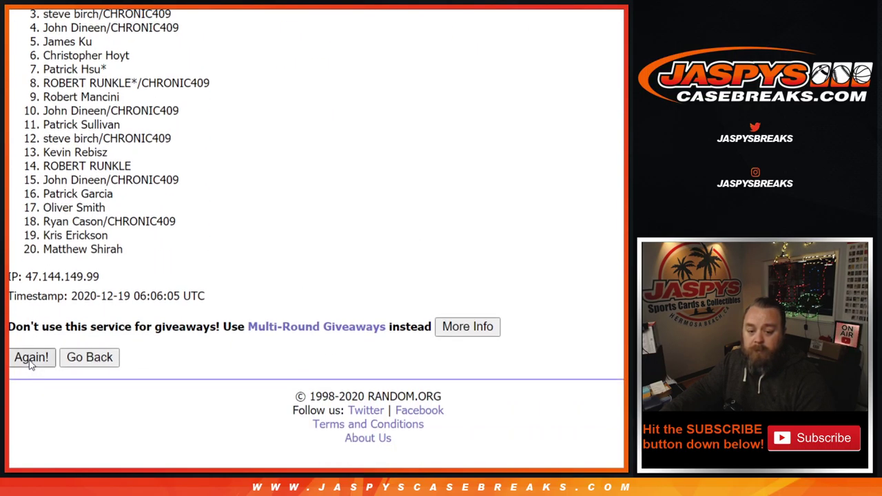
pyautogui.scroll(-3, 30, 365)
pyautogui.click(30, 359)
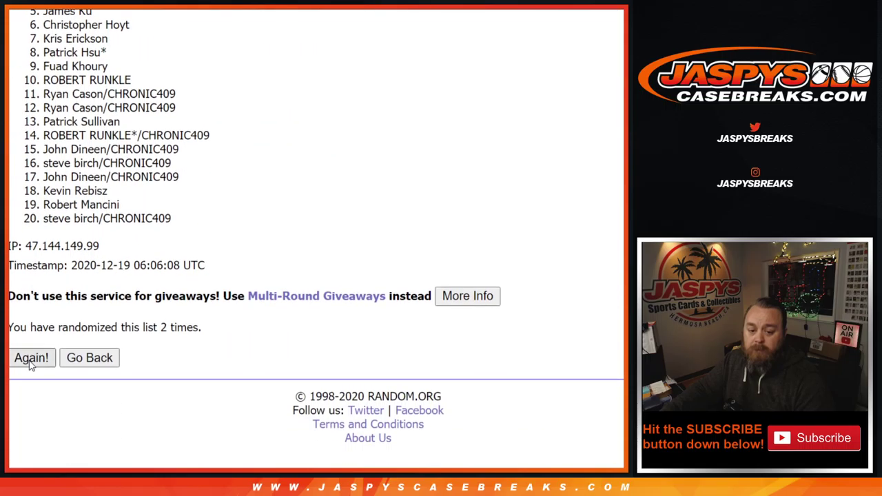
pyautogui.scroll(-3, 31, 364)
pyautogui.hotkey('alt', 'Left')
pyautogui.hotkey('alt', 'Left')
pyautogui.hotkey('alt', 'Left')
pyautogui.hotkey('alt', 'Left')
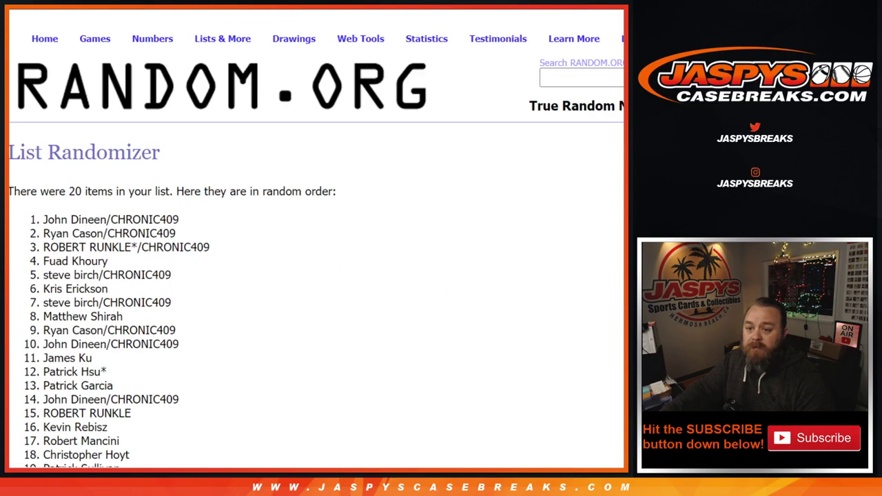
pyautogui.hotkey('alt', 'Right')
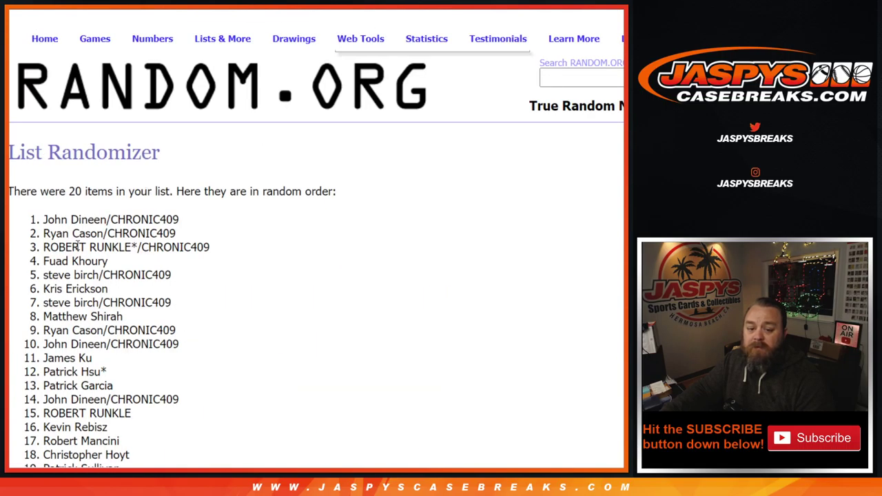
pyautogui.scroll(-3, 38, 365)
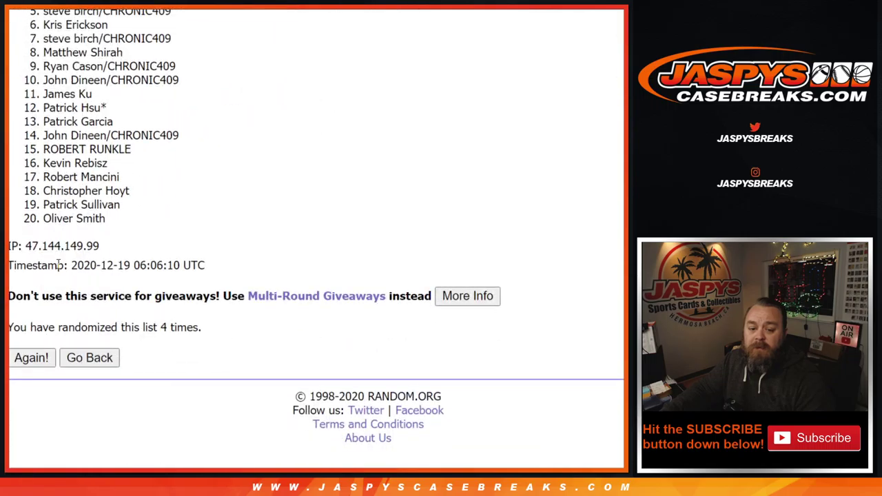
pyautogui.click(31, 358)
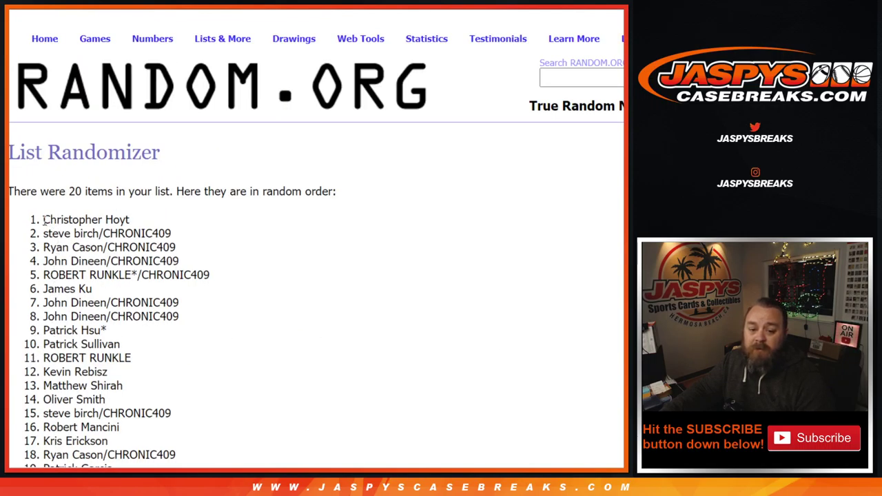
# Copy all 20 randomized customer names into column A of the TEAM RANDOM sheet, starting at A1 beside the teams
pyautogui.moveTo(43, 219); pyautogui.dragTo(115, 366)
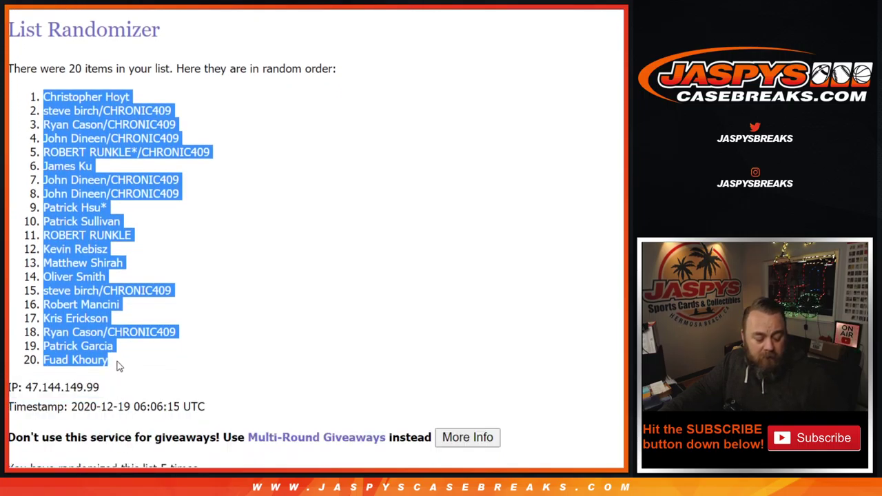
pyautogui.scroll(-2, 211, 395)
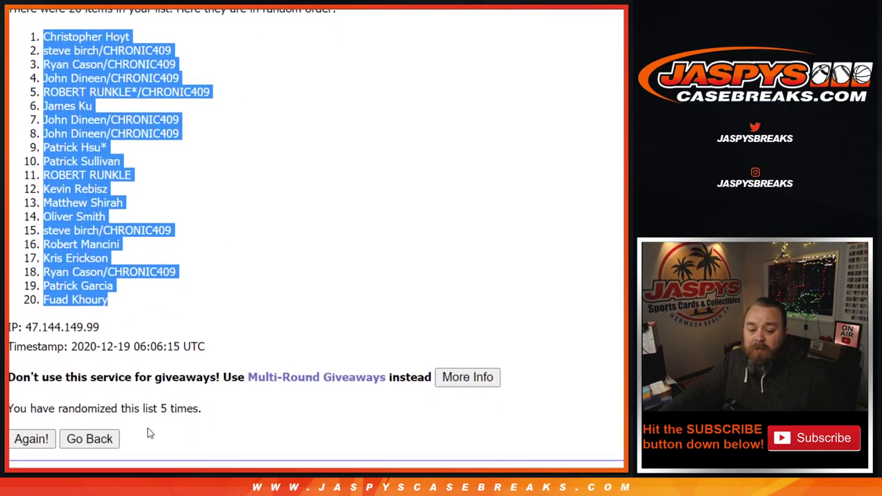
pyautogui.hotkey('ctrl', 'Tab')
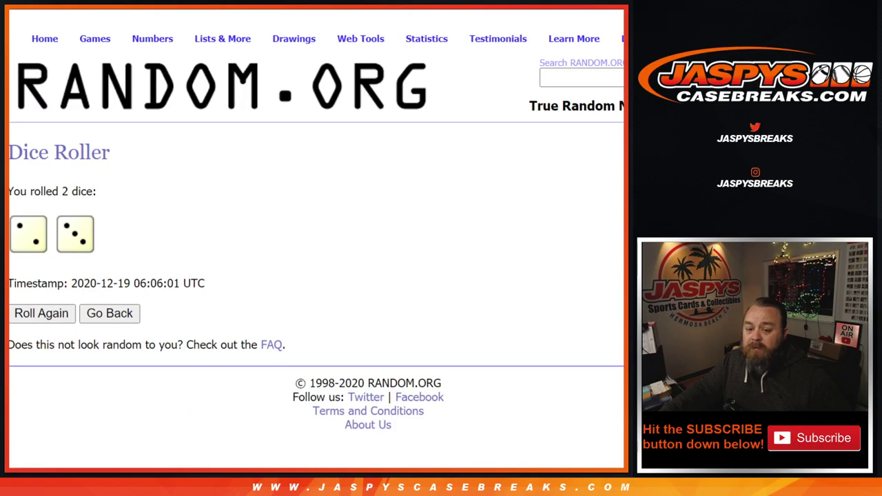
pyautogui.hotkey('ctrl', 'Tab')
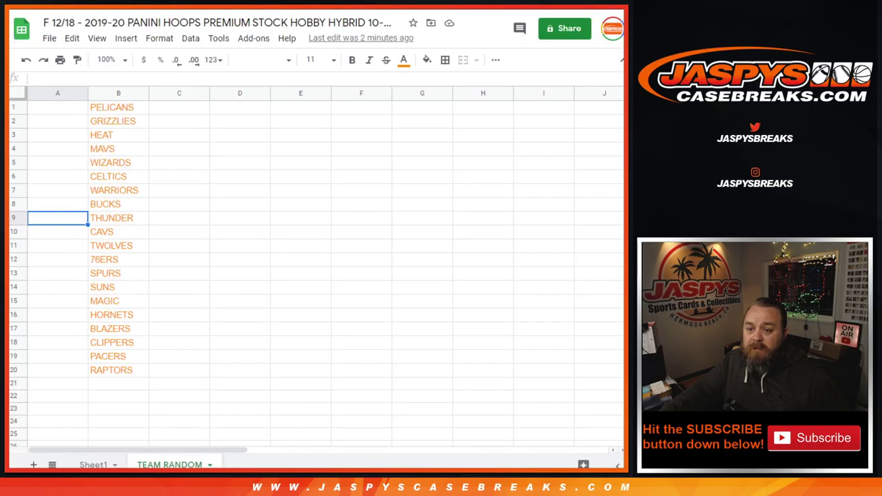
pyautogui.click(73, 110)
pyautogui.hotkey('ctrl', 'v')
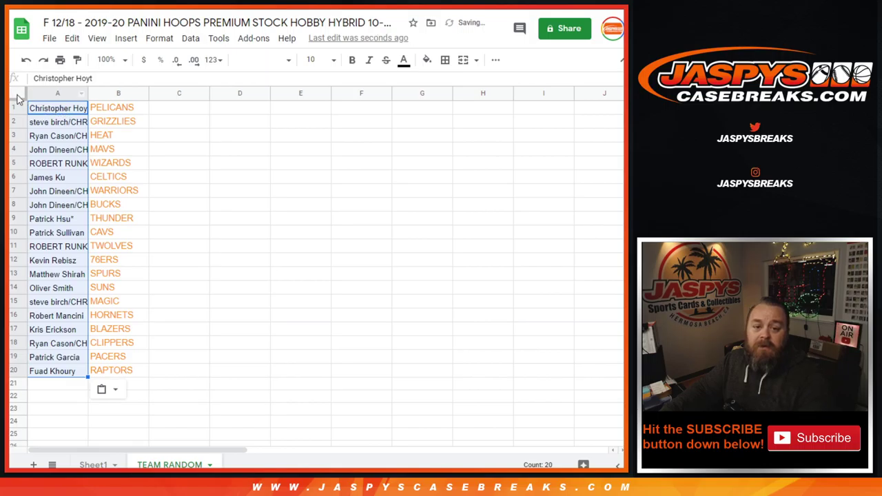
# Format the entire sheet as Default (Arial), size 14, bold, black text, and fit column A's width to its contents
pyautogui.click(19, 96)
pyautogui.click(261, 60)
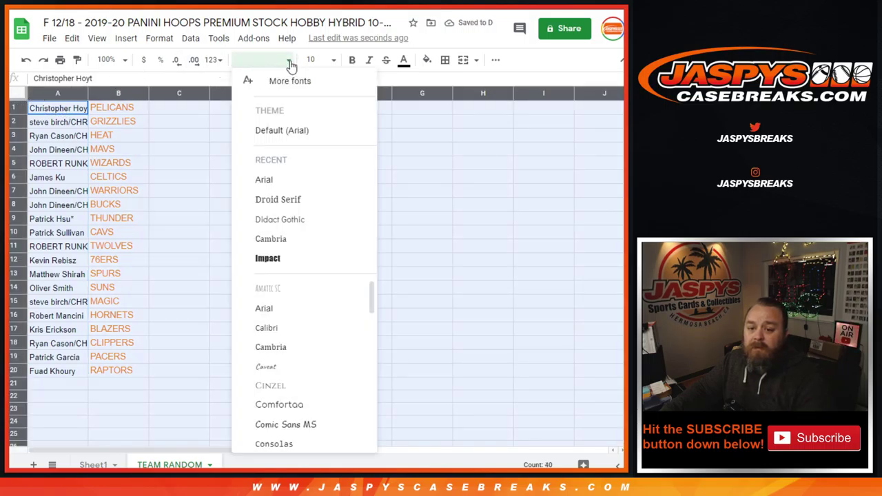
pyautogui.click(282, 129)
pyautogui.click(334, 60)
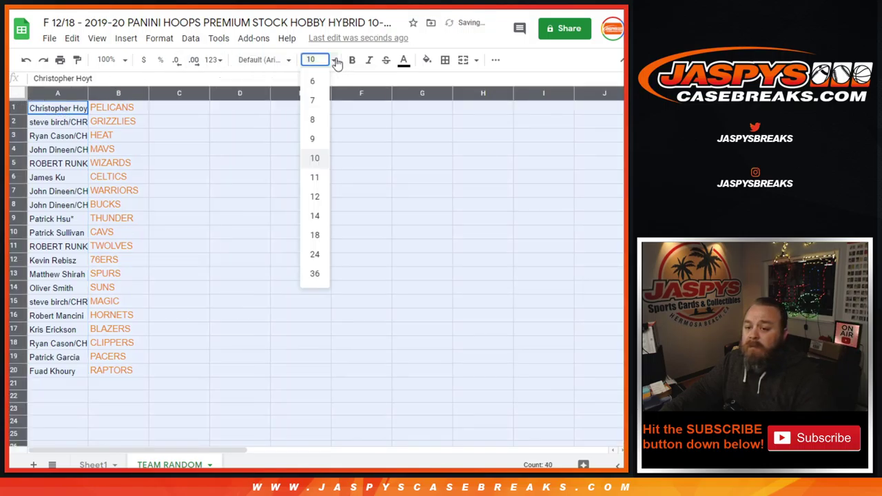
pyautogui.click(310, 218)
pyautogui.click(351, 60)
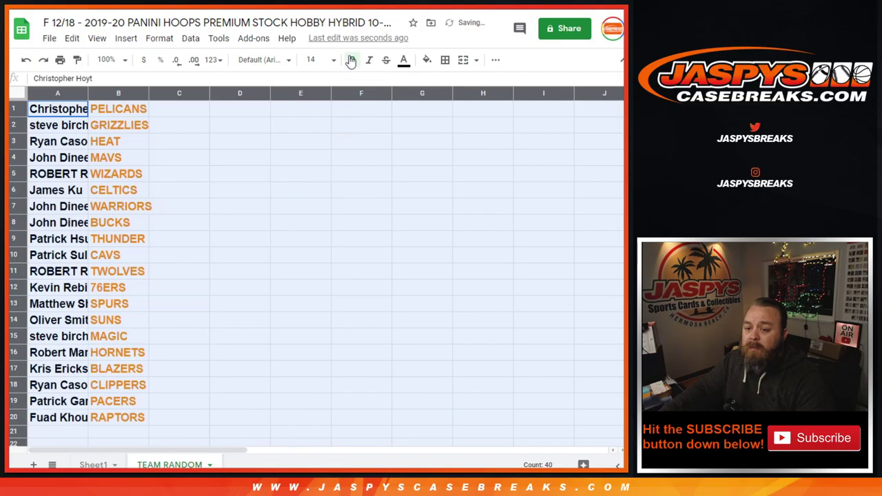
pyautogui.click(404, 61)
pyautogui.click(409, 101)
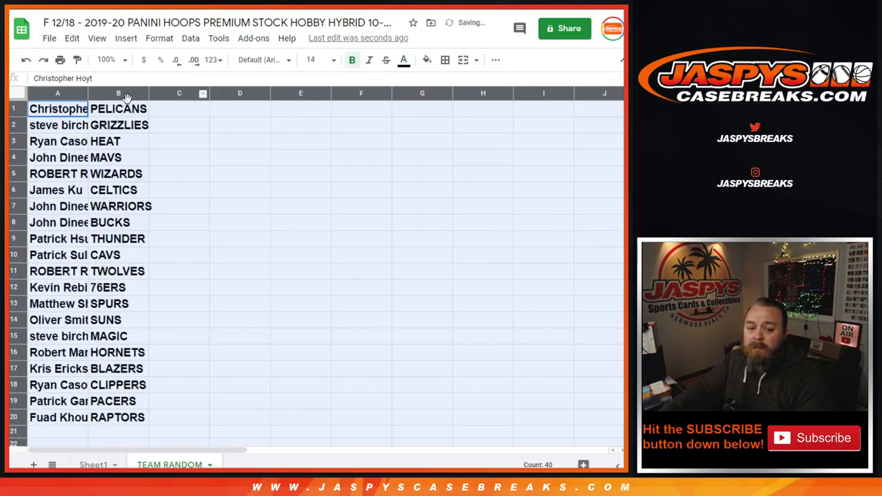
pyautogui.doubleClick(87, 96)
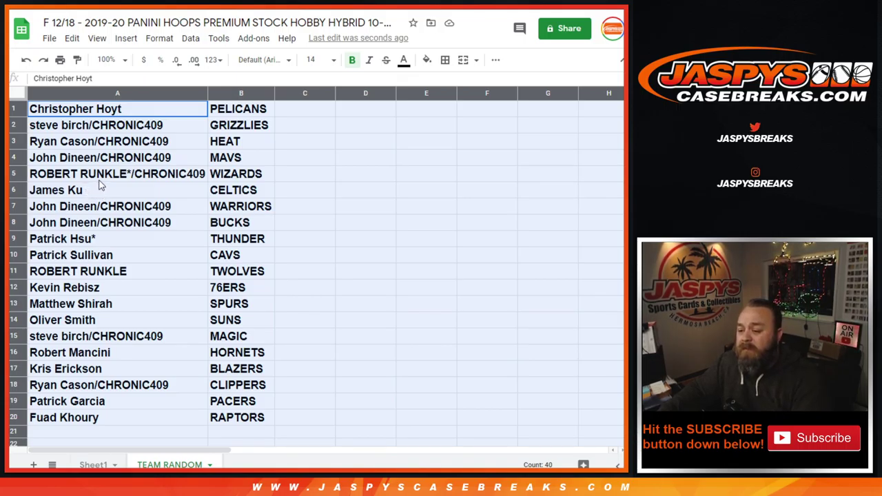
# Apply all borders to the customer and team table in A1:B20
pyautogui.click(155, 111)
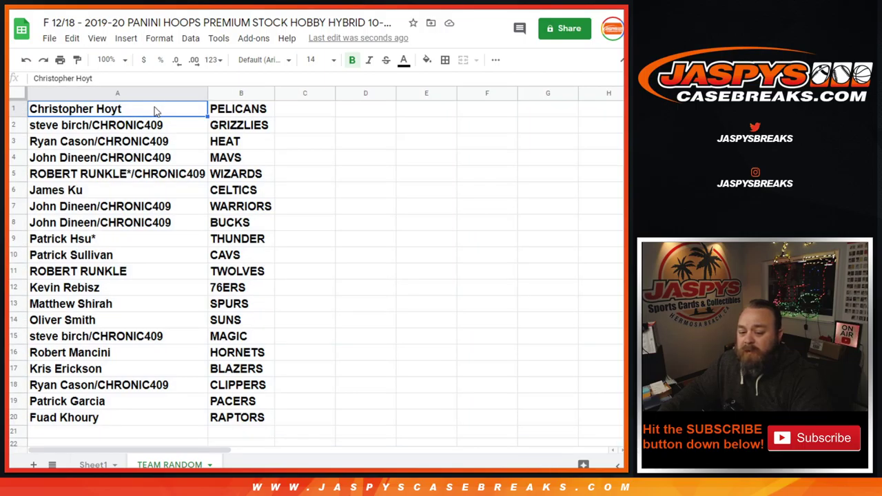
pyautogui.moveTo(155, 111); pyautogui.dragTo(256, 421)
pyautogui.click(445, 60)
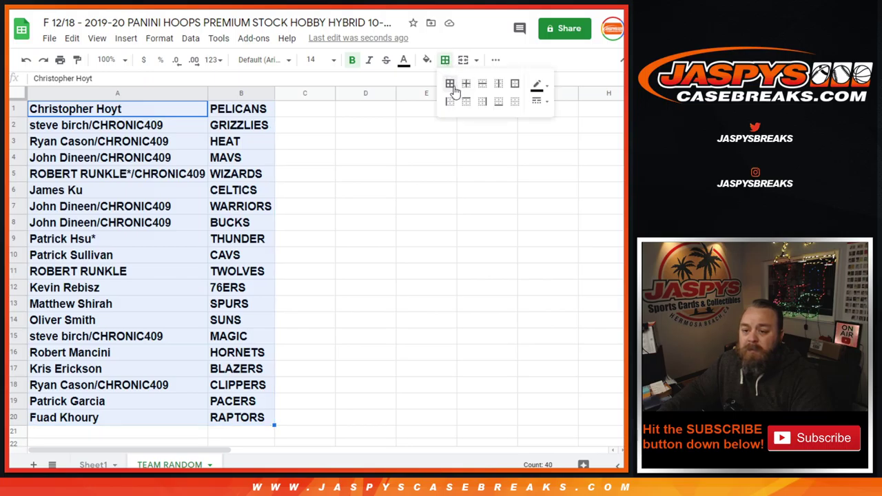
pyautogui.click(449, 84)
pyautogui.click(298, 250)
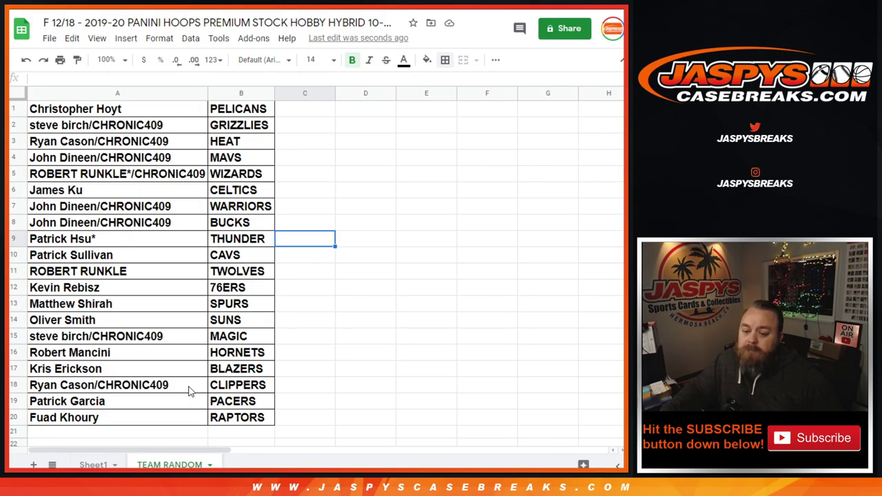
# Copy the Clippers customer's name from A18 into the empty cell C17 beside the Blazers row
pyautogui.click(191, 391)
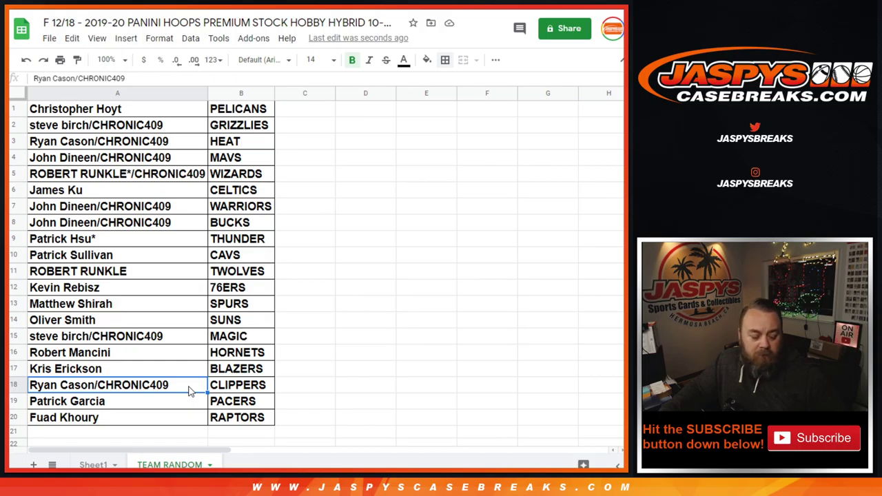
pyautogui.hotkey('ctrl', 'c')
pyautogui.click(301, 370)
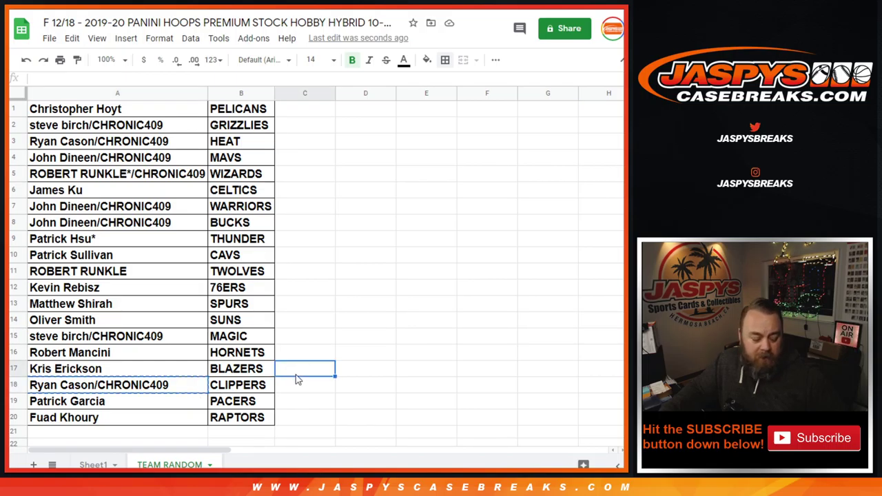
pyautogui.hotkey('ctrl', 'v')
# Replace the Clippers customer in A18 with the Blazers customer's name from A17 and append "-T" to it
pyautogui.click(134, 375)
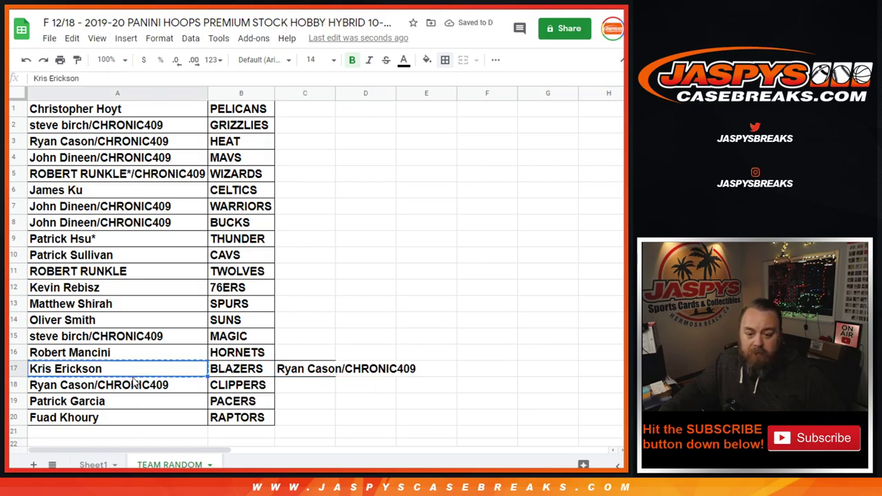
pyautogui.hotkey('ctrl', 'c')
pyautogui.click(136, 388)
pyautogui.hotkey('ctrl', 'v')
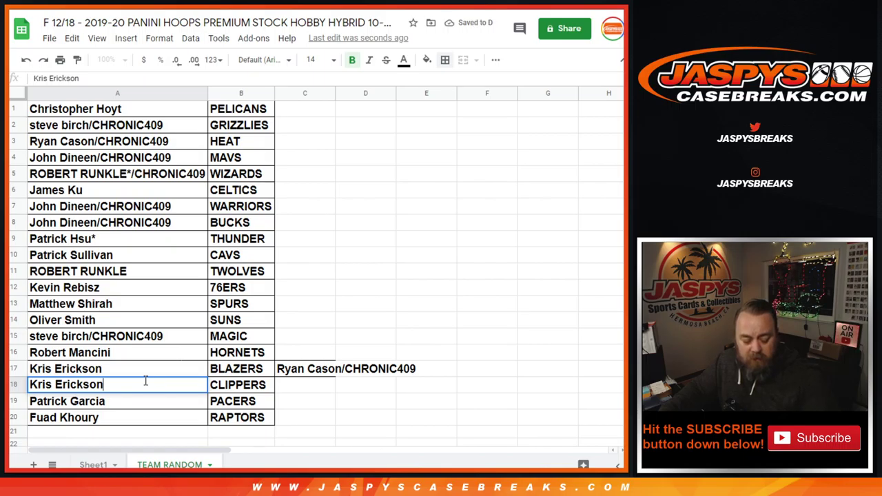
pyautogui.doubleClick(146, 381)
pyautogui.write('-T')
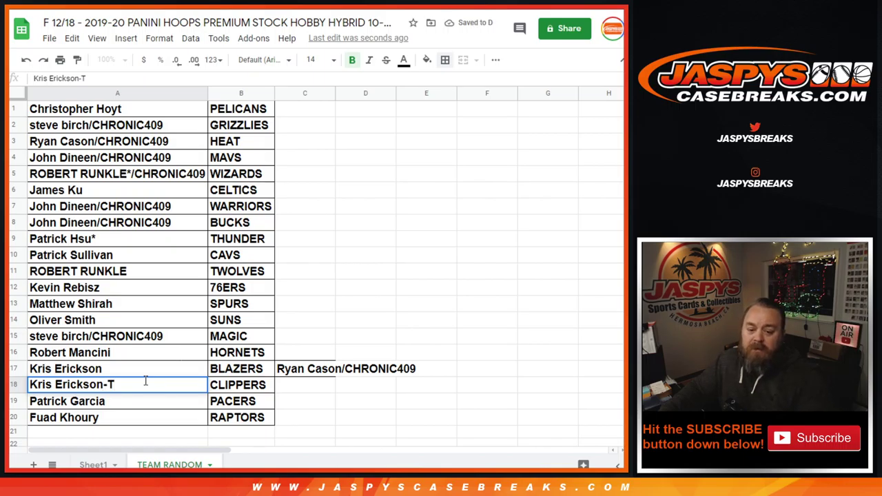
# Copy the customer name held in C17 into A17 for the Blazers and clear the text from C17
pyautogui.click(294, 371)
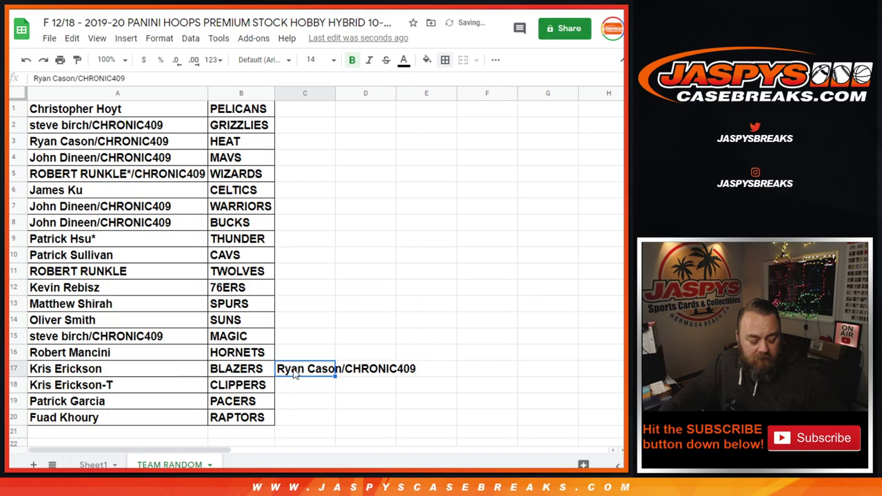
pyautogui.hotkey('ctrl', 'c')
pyautogui.click(177, 376)
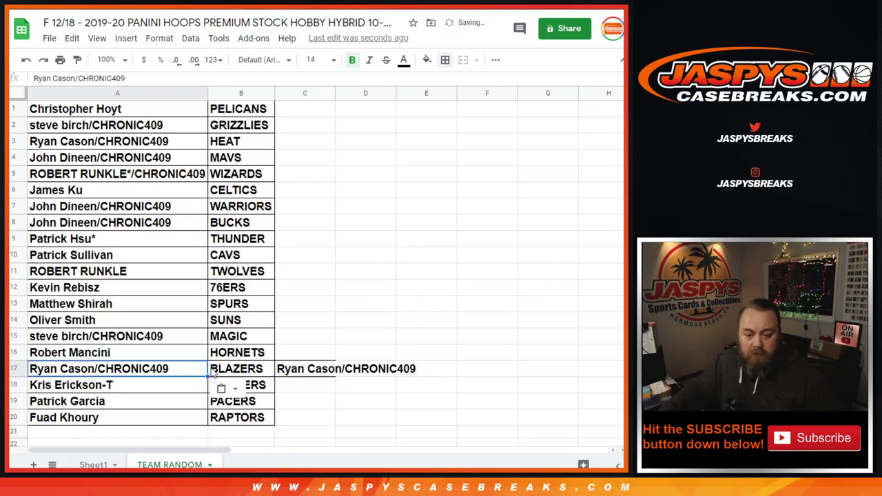
pyautogui.hotkey('ctrl', 'z')
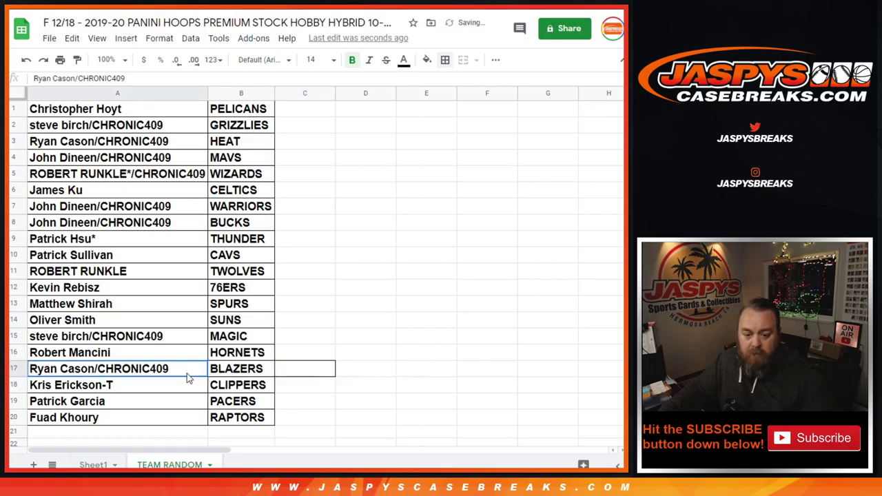
# Append "-T" to the Blazers customer's name in A17 to mark the trade
pyautogui.doubleClick(185, 369)
pyautogui.write('-')
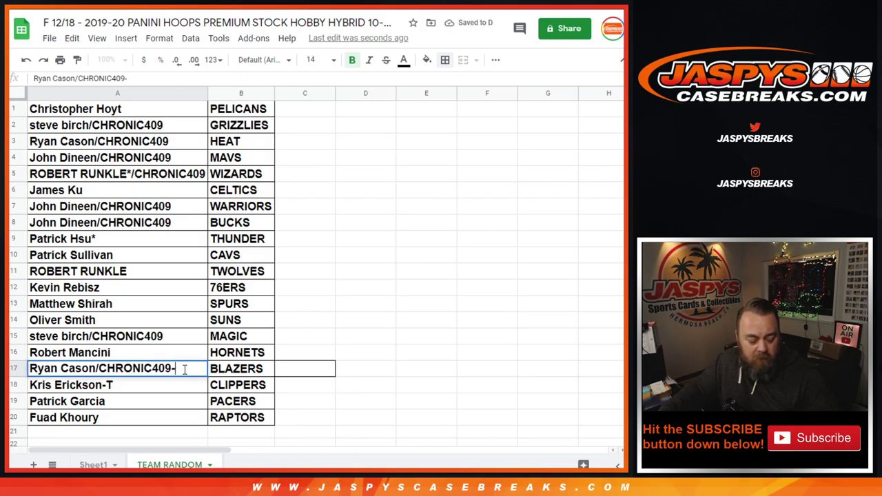
pyautogui.write('T')
pyautogui.click(188, 358)
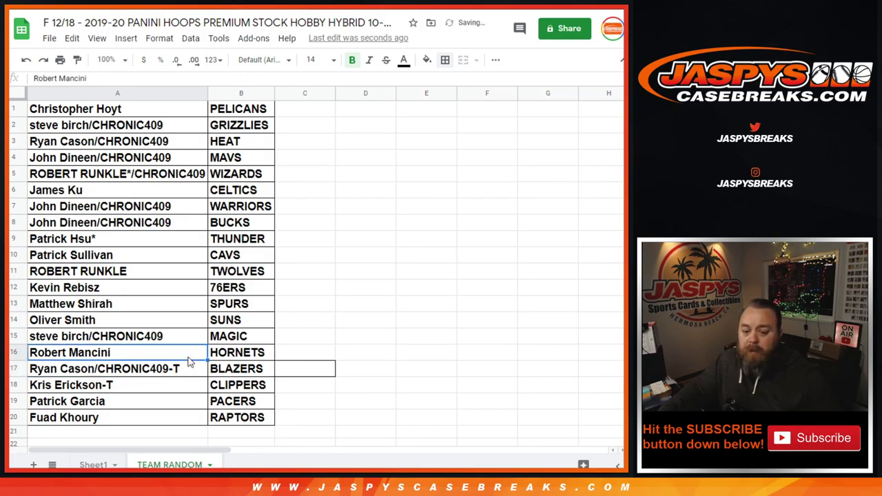